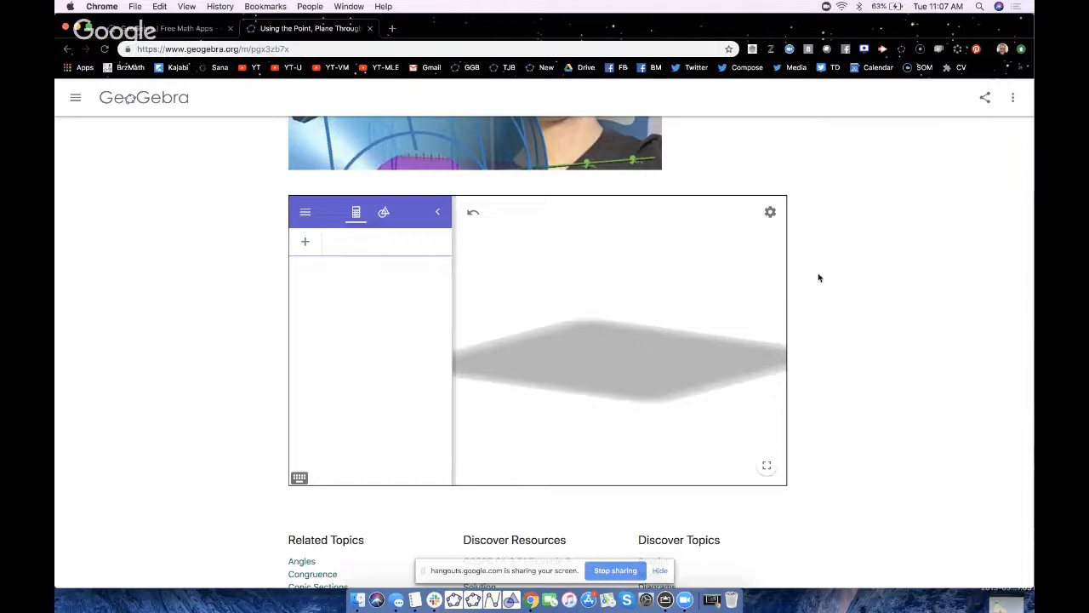
Open the activity's 3D applet in the full GeoGebra app
ctrl+scroll(1013, 102, up, 5)
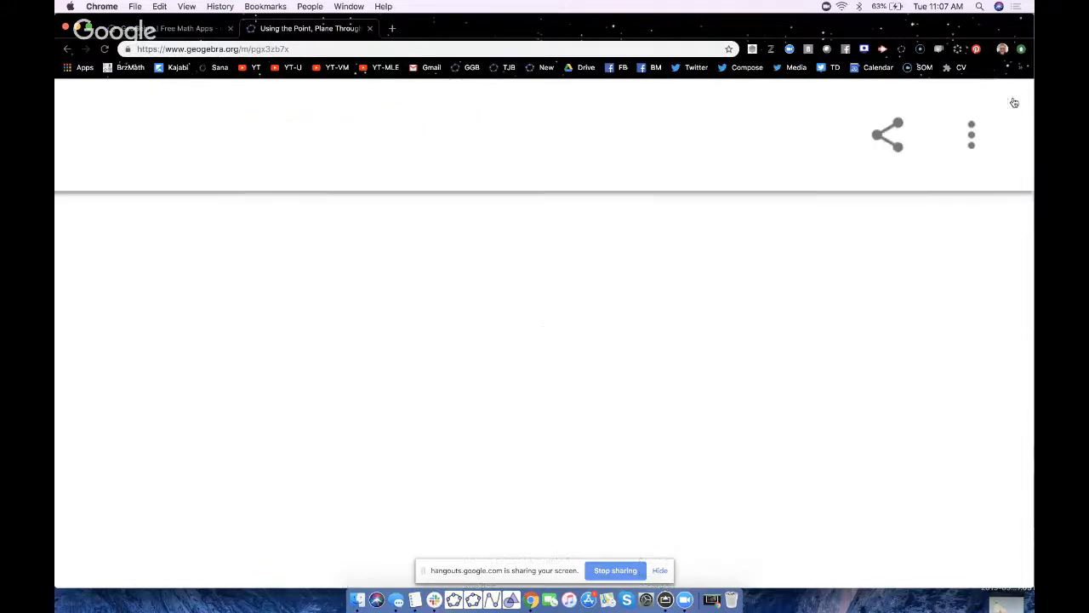
click(972, 145)
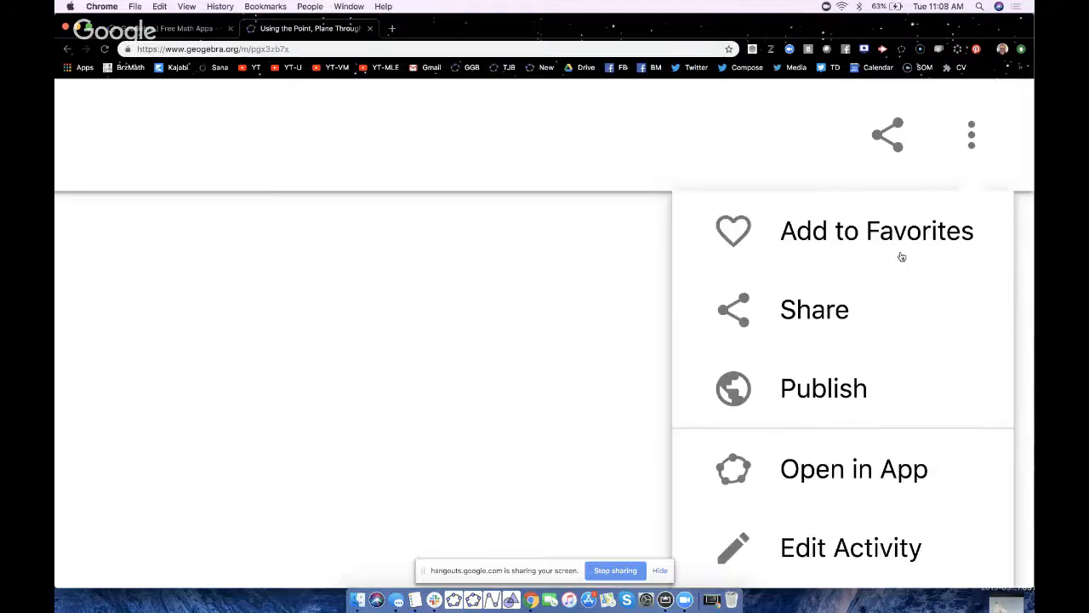
click(818, 482)
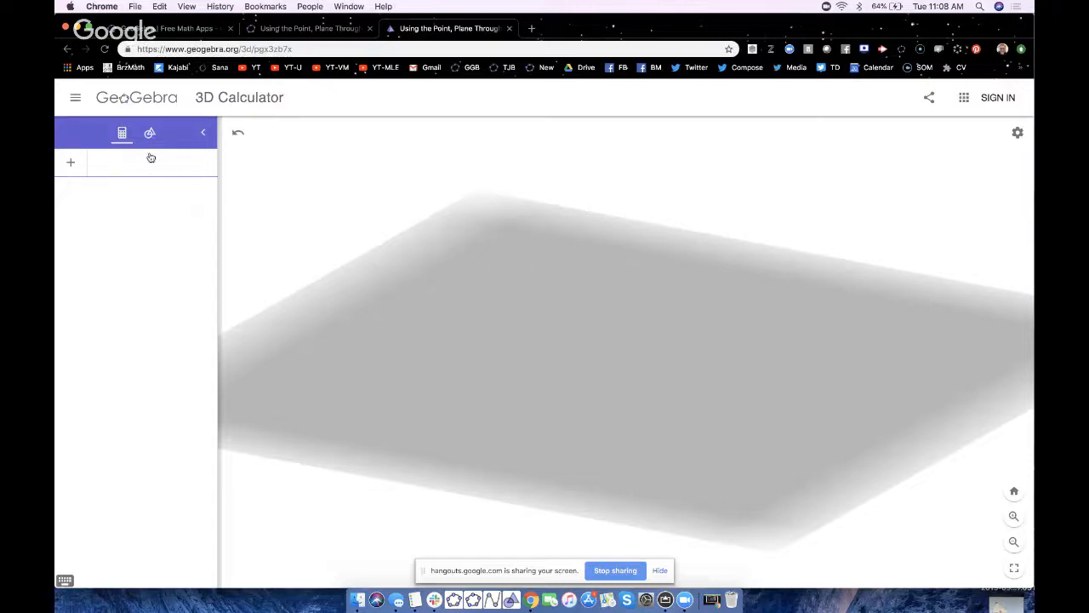
Display the full list of construction tools in the 3D Calculator
ctrl+scroll(150, 137, up, 5)
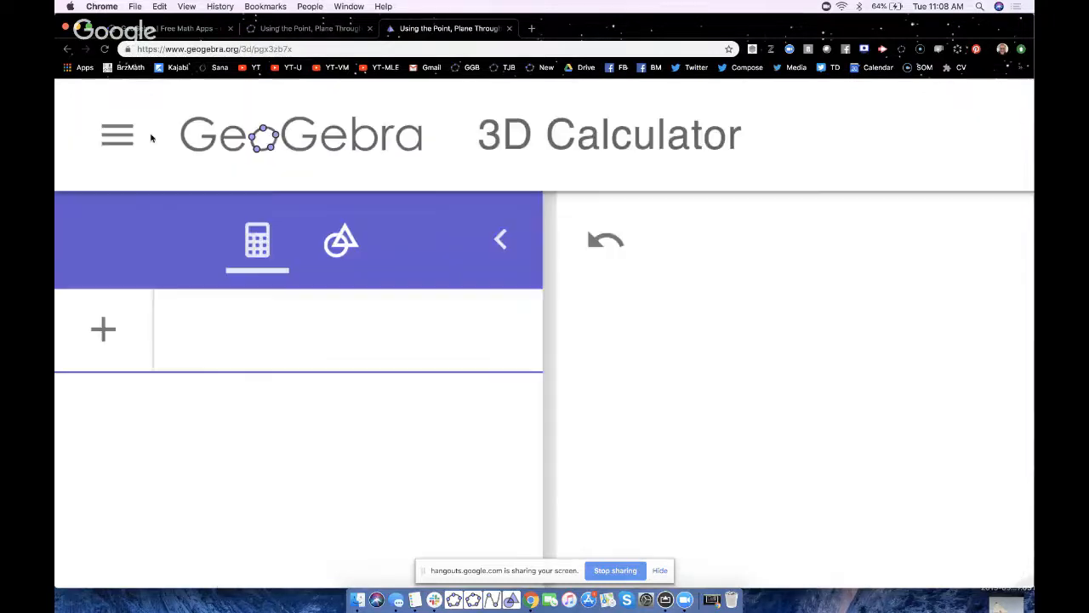
click(342, 243)
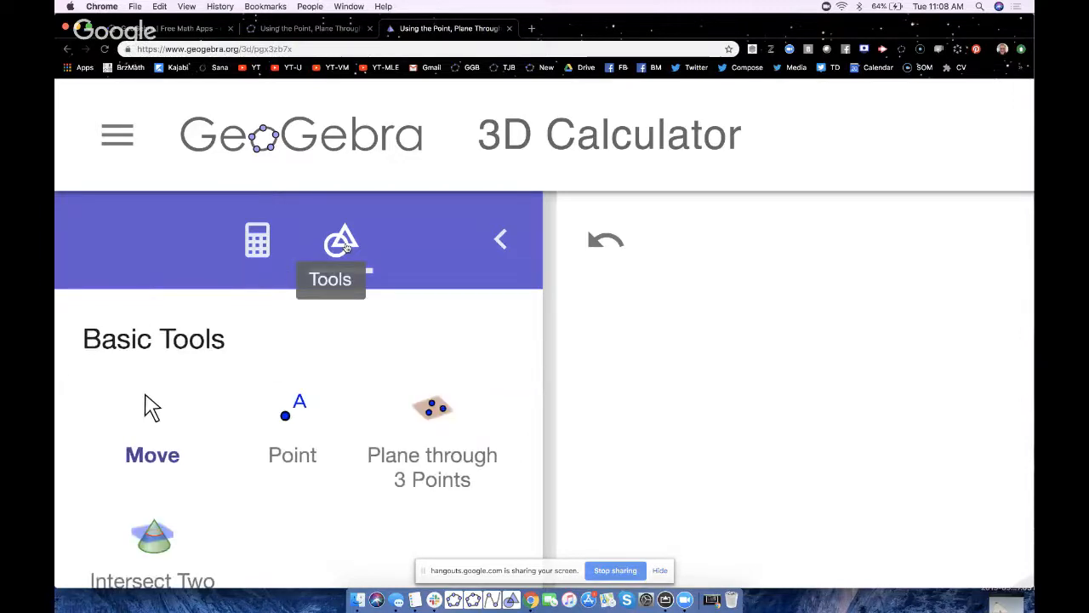
ctrl+scroll(345, 246, down, 5)
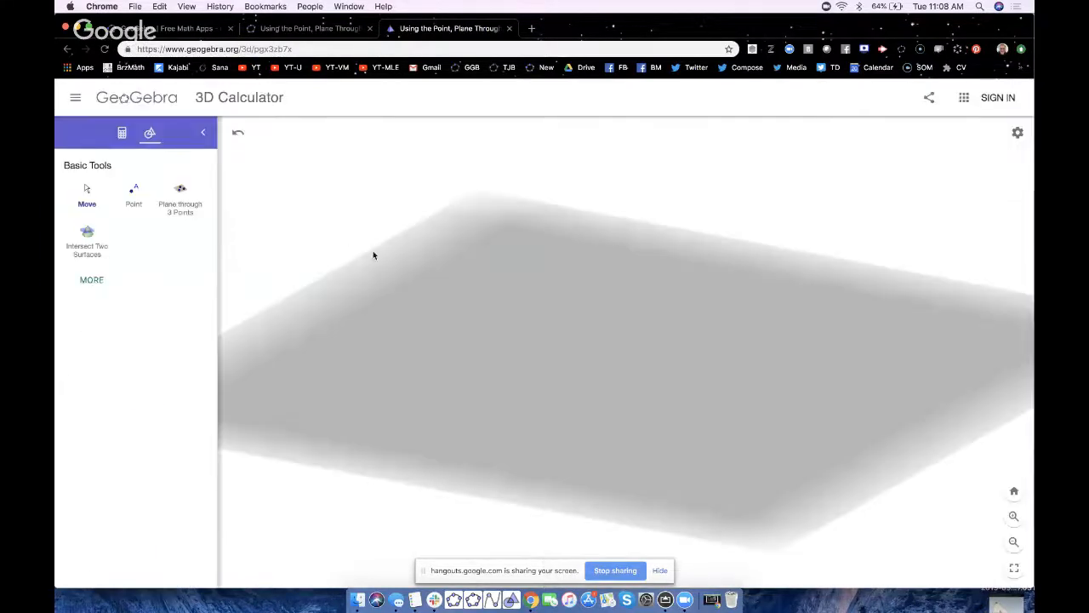
click(92, 281)
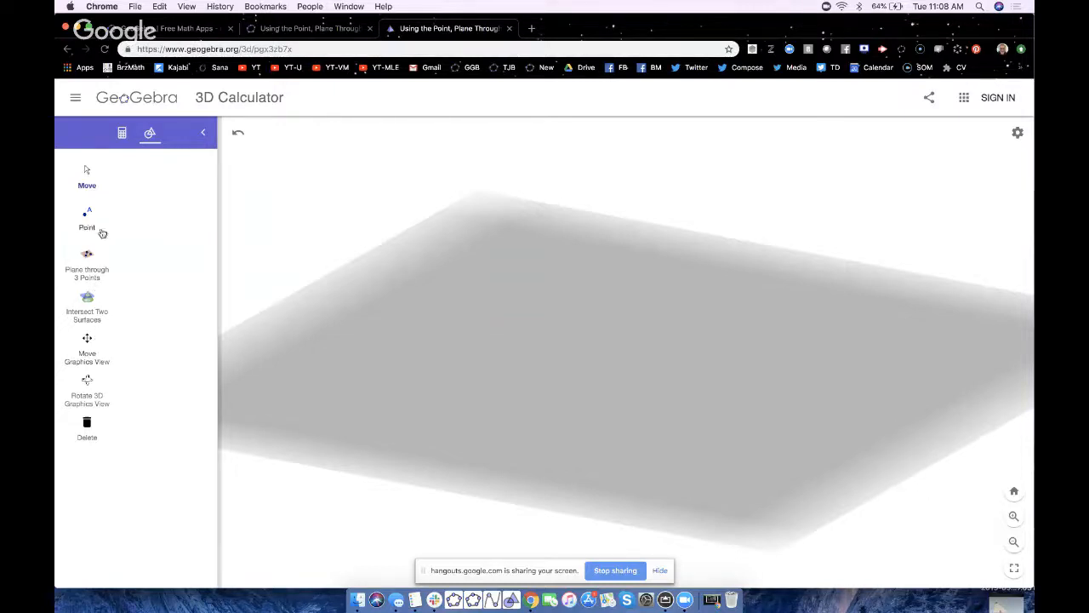
Place three points with the Point tool: A high above the gray plane, B well below it, and C slightly above it
click(86, 220)
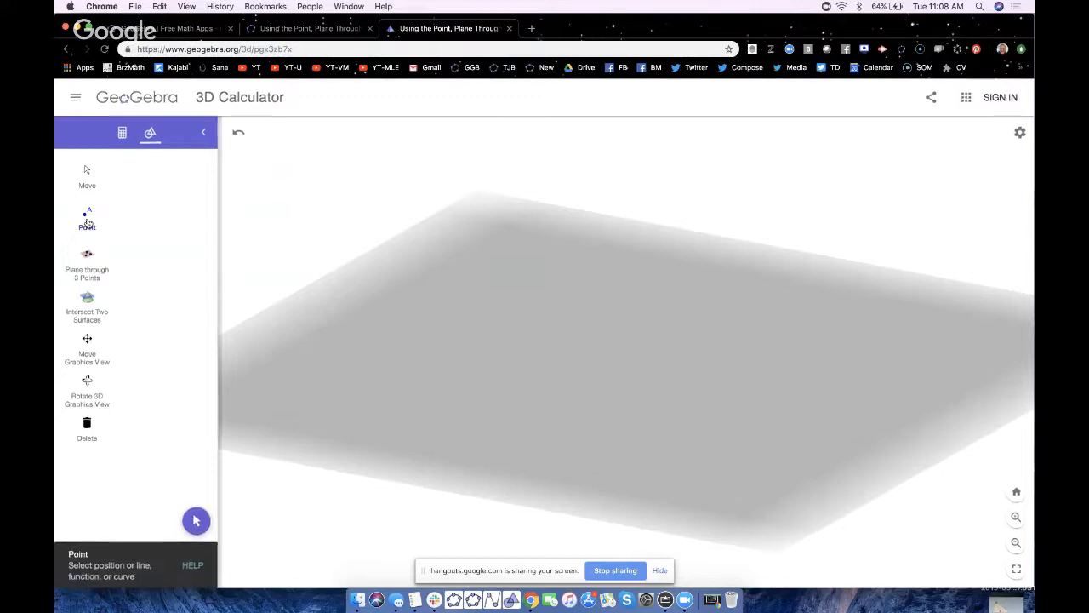
ctrl+scroll(90, 225, up, 5)
ctrl+scroll(170, 346, down, 5)
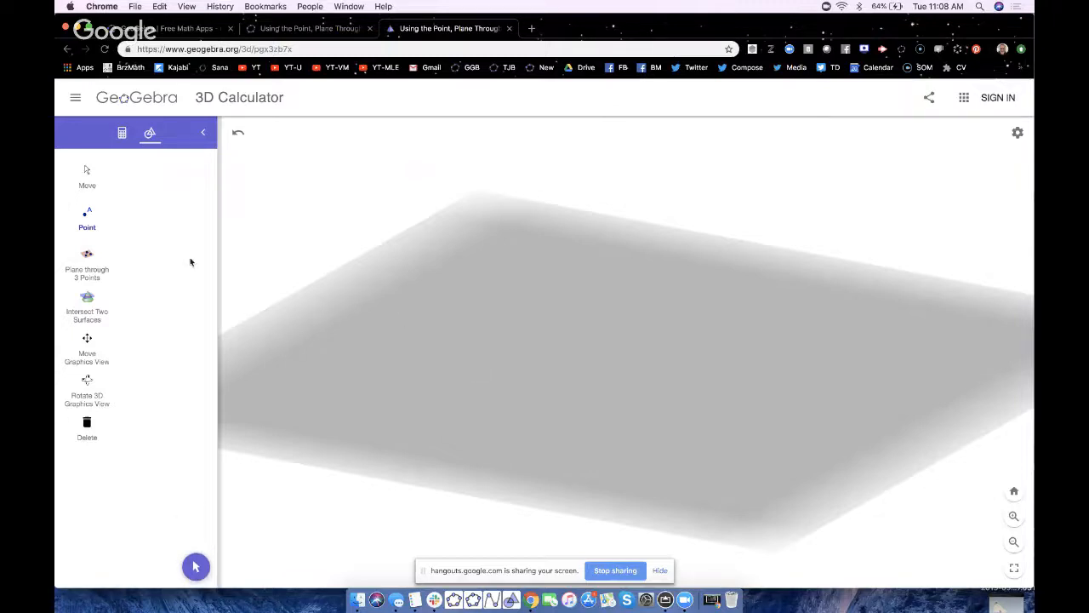
click(473, 383)
drag(474, 384, 464, 195)
click(751, 376)
drag(752, 375, 751, 502)
click(633, 368)
drag(634, 365, 635, 337)
click(198, 568)
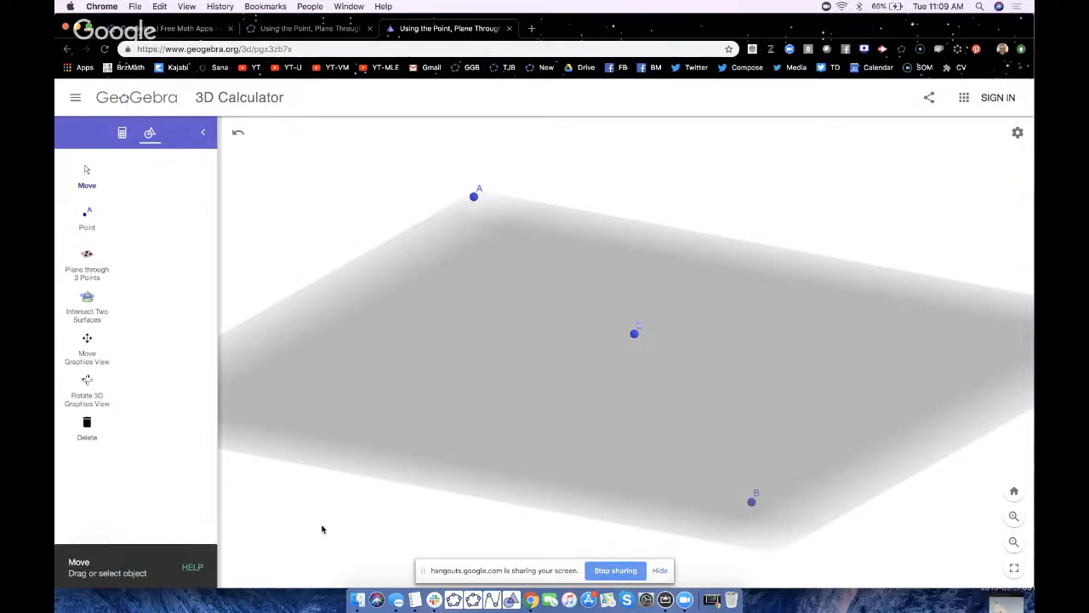
Reposition point C sideways until it sits roughly beneath point A, and raise it slightly higher above the gray plane
mouse_move(320, 525)
mouse_down()
mouse_move(344, 514)
mouse_move(319, 511)
mouse_move(320, 525)
mouse_move(361, 519)
mouse_move(316, 516)
mouse_up()
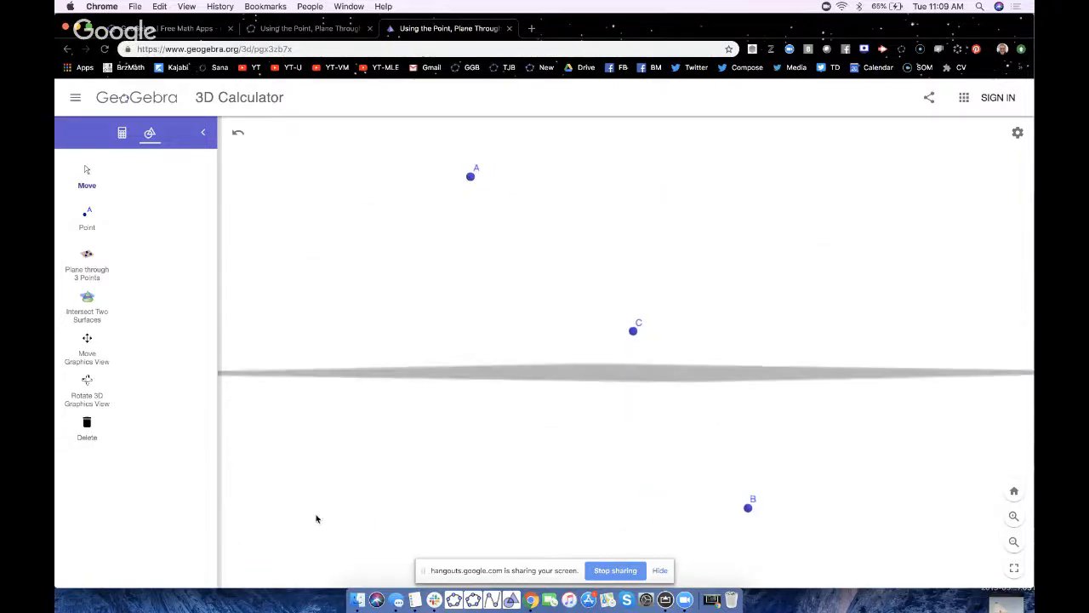
click(634, 333)
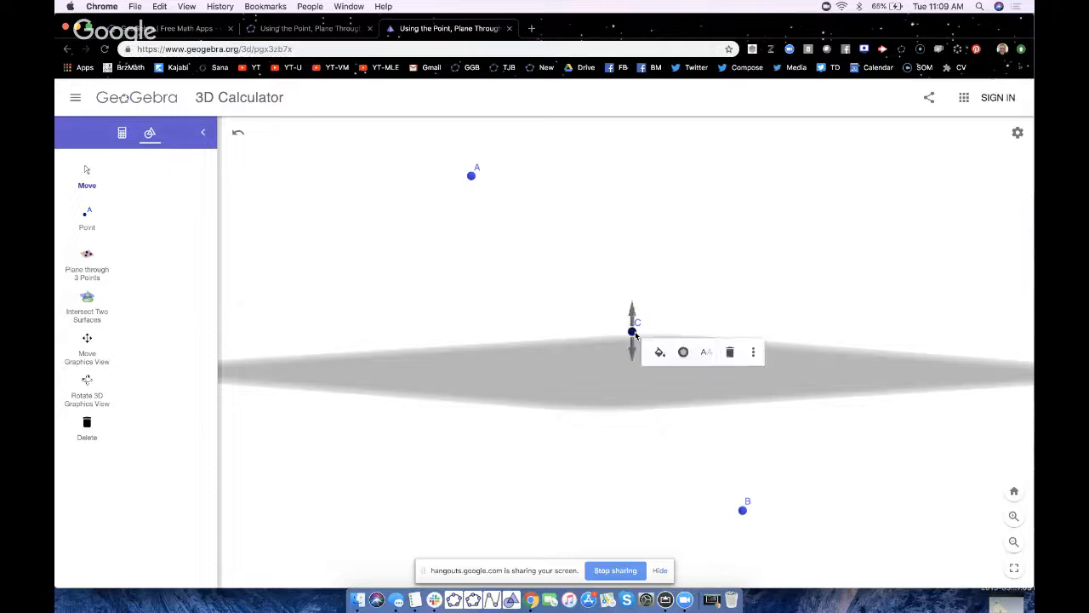
click(634, 332)
drag(638, 309, 511, 338)
click(629, 335)
click(629, 335)
drag(460, 465, 442, 495)
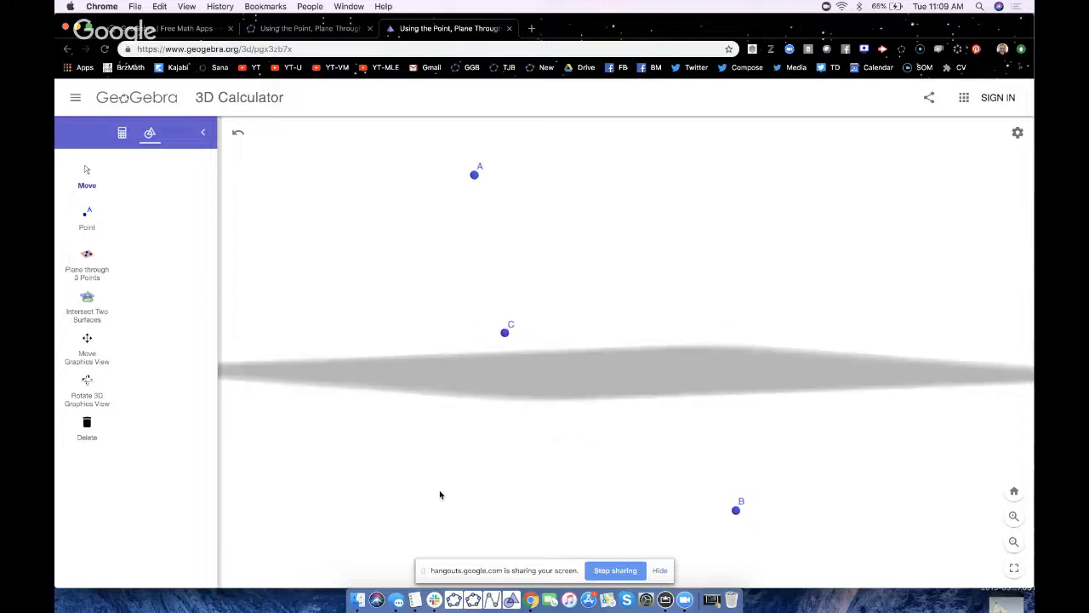
click(504, 333)
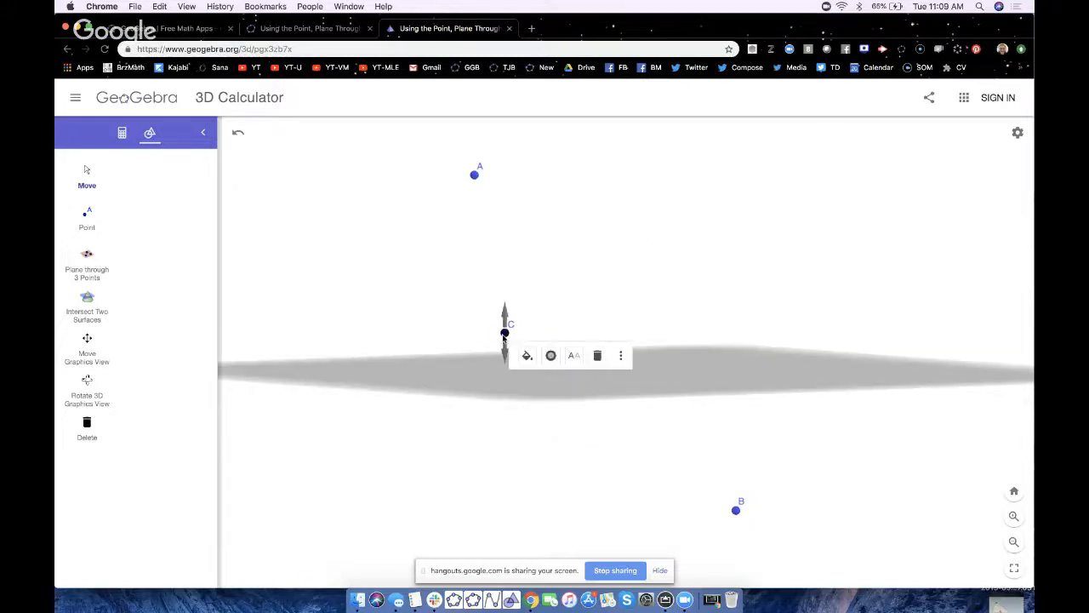
drag(505, 333, 484, 313)
click(509, 295)
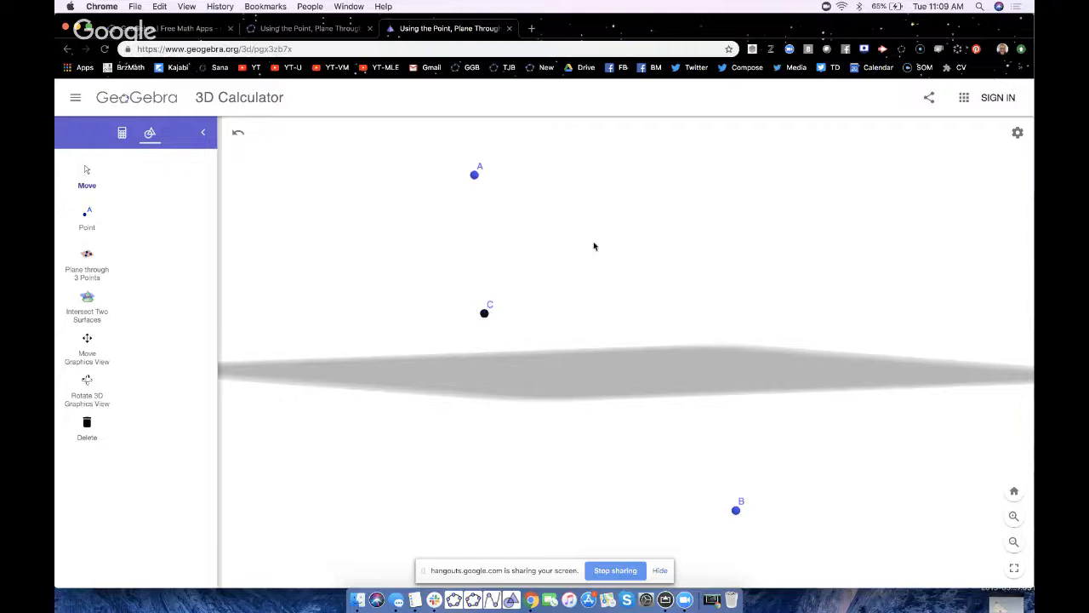
Construct a plane through points A, B and C with Plane through 3 Points
drag(595, 243, 584, 247)
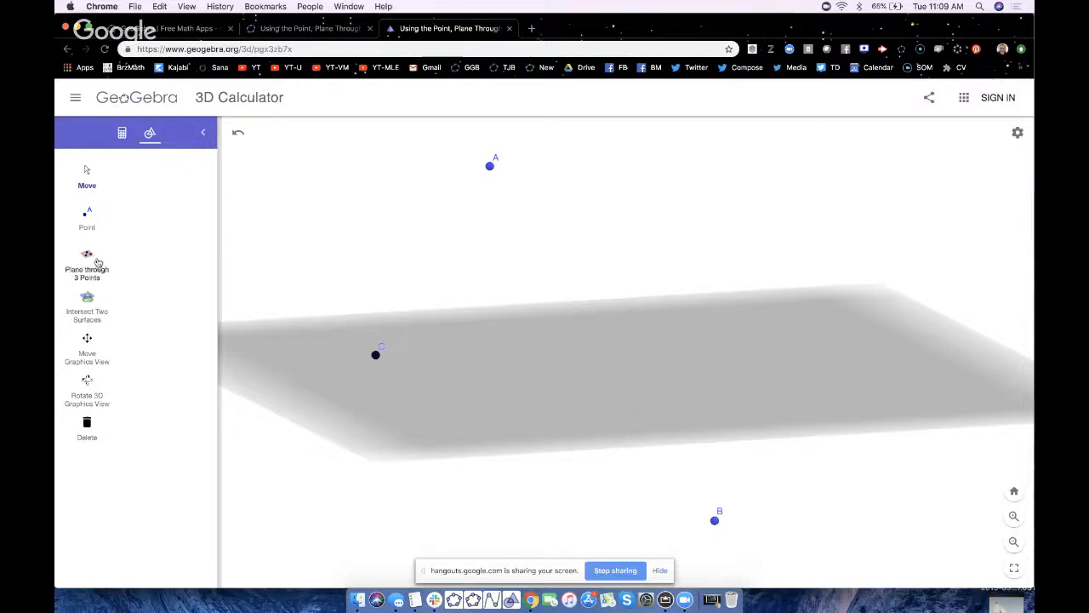
click(95, 263)
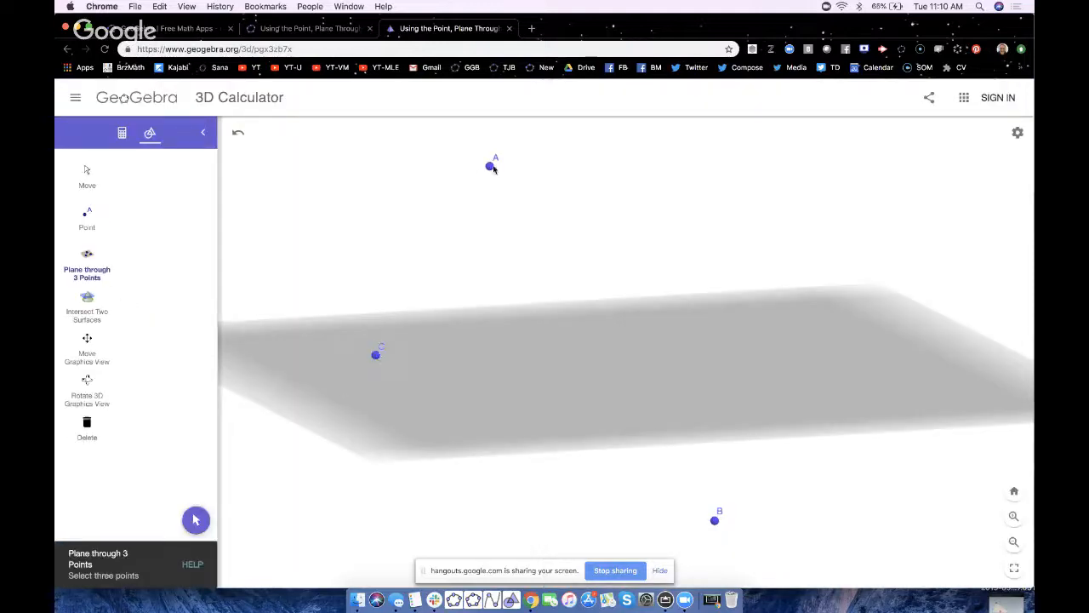
click(491, 166)
click(715, 521)
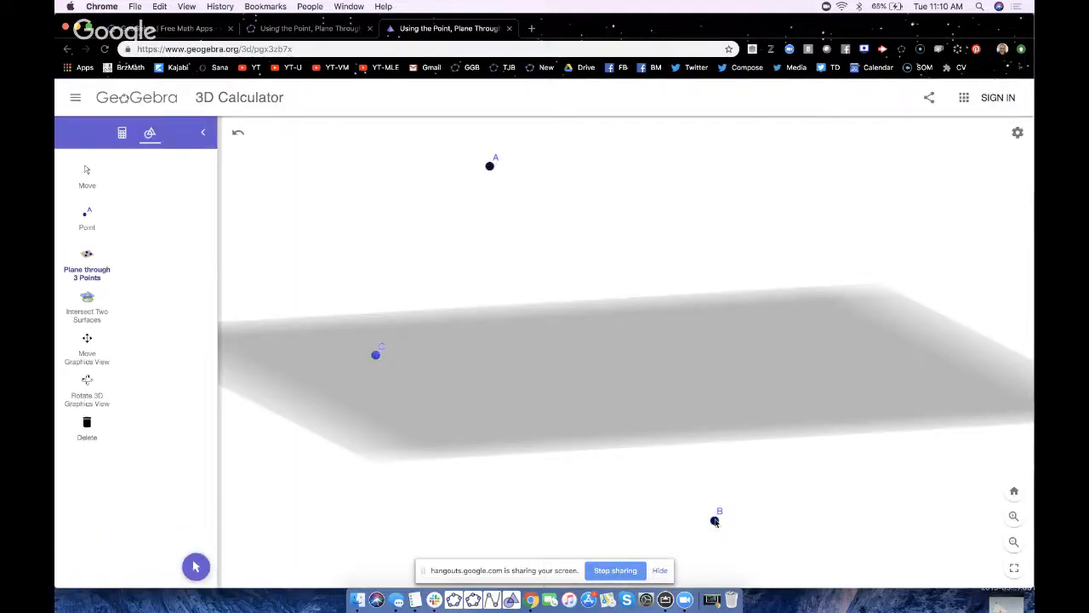
click(376, 356)
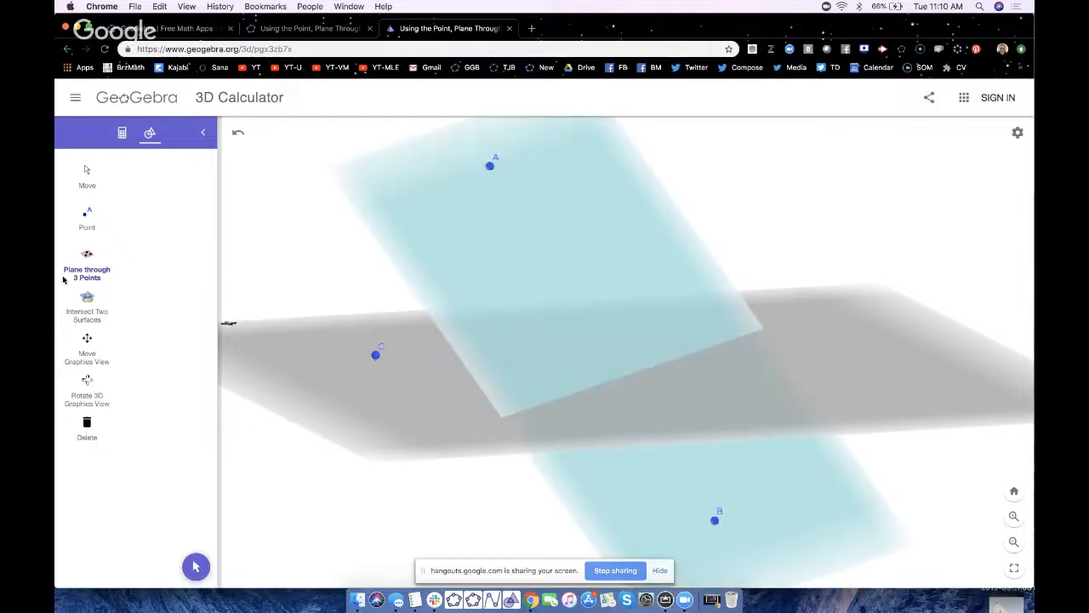
click(197, 567)
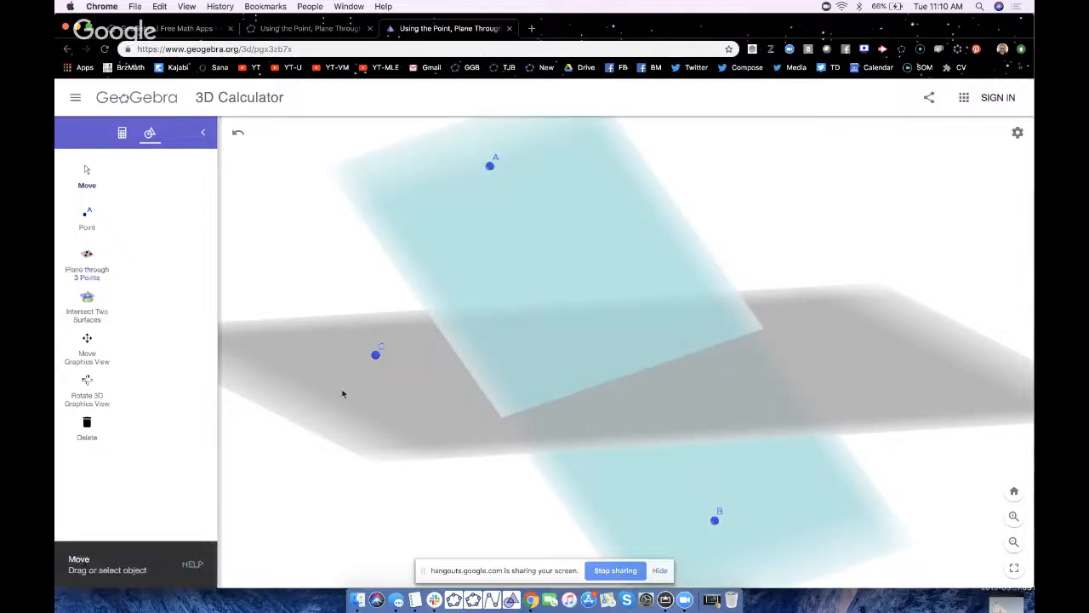
Move point C to a new position below point A to change the tilt of the plane through the three points
click(376, 355)
drag(376, 355, 551, 296)
mouse_move(367, 394)
mouse_down()
mouse_move(380, 394)
mouse_move(362, 395)
mouse_up()
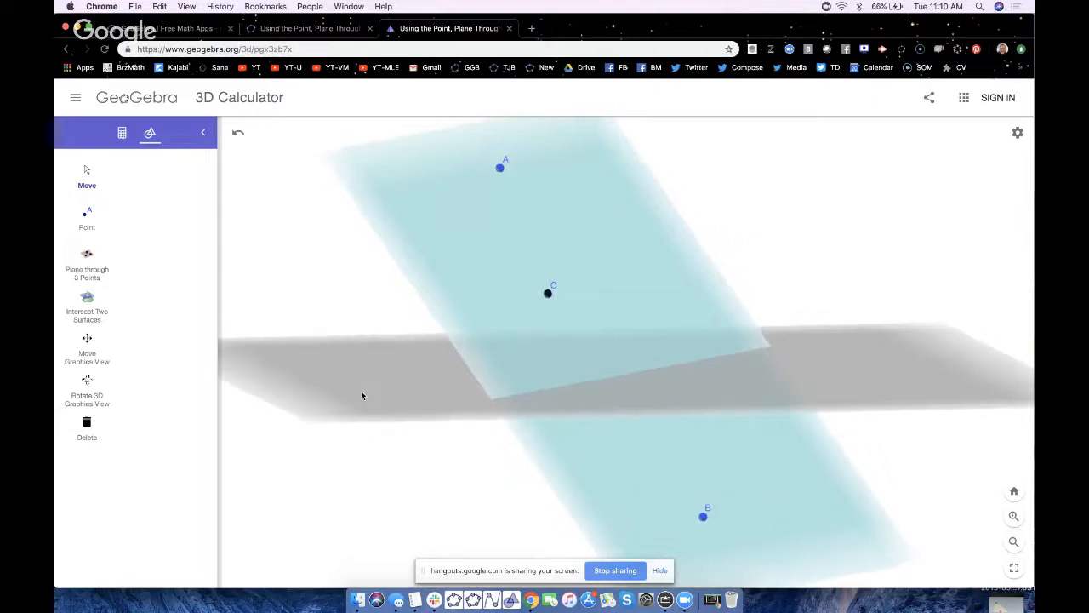
drag(554, 293, 523, 304)
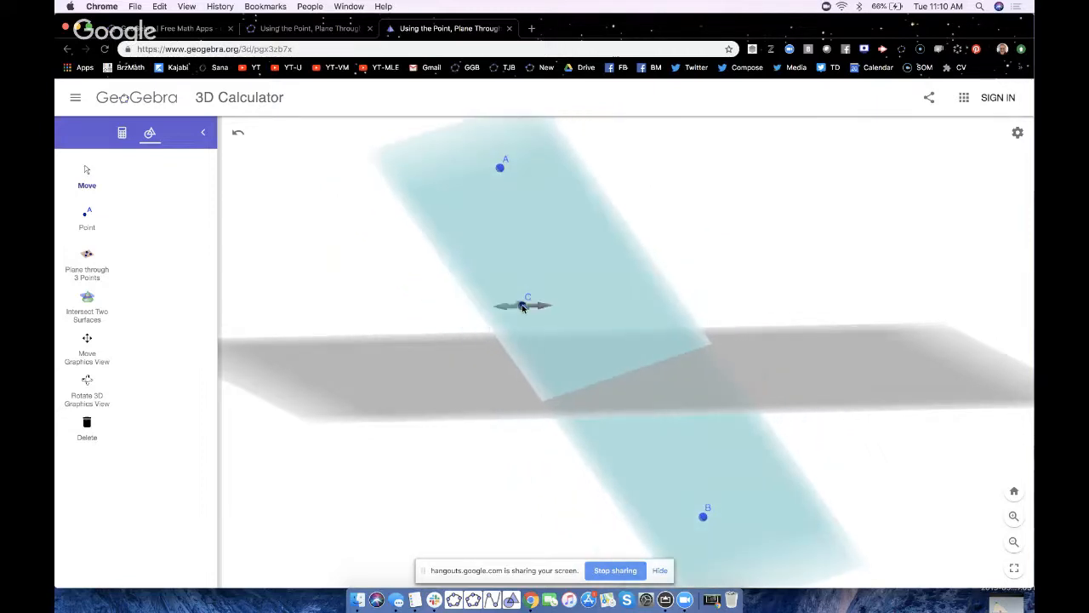
Create the intersection line of the teal plane and the gray plane with Intersect Two Surfaces
mouse_move(504, 451)
mouse_down()
mouse_move(452, 450)
mouse_move(502, 456)
mouse_up()
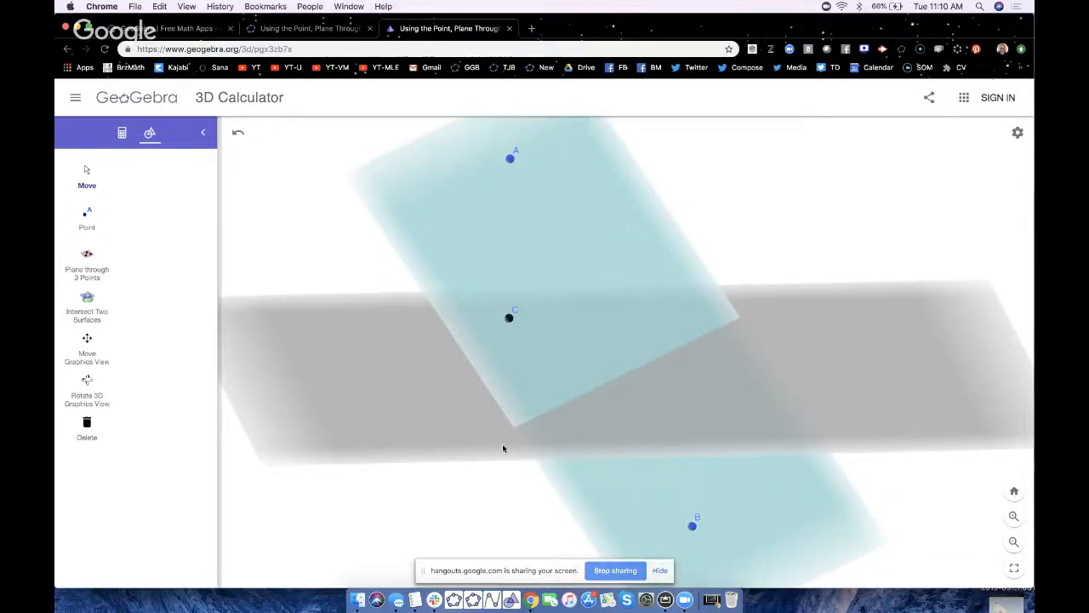
click(88, 308)
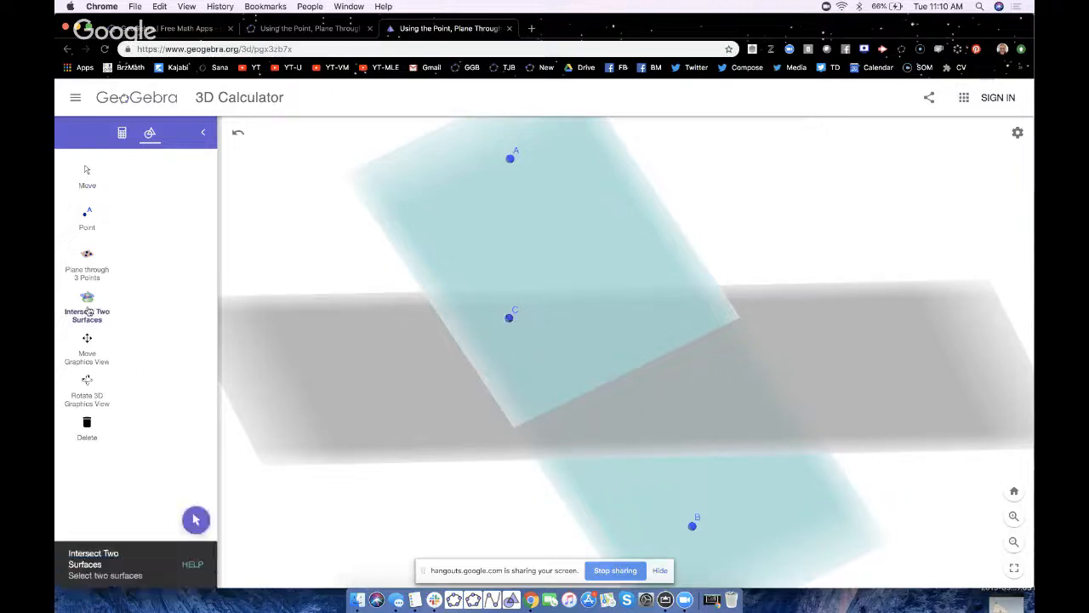
ctrl+scroll(90, 312, up, 5)
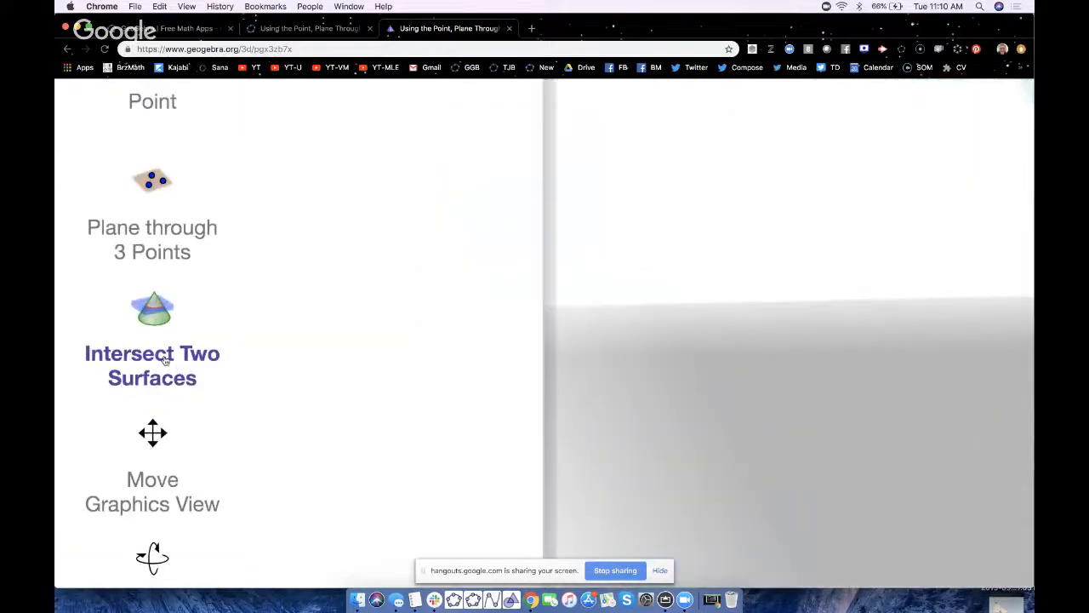
ctrl+scroll(165, 360, down, 5)
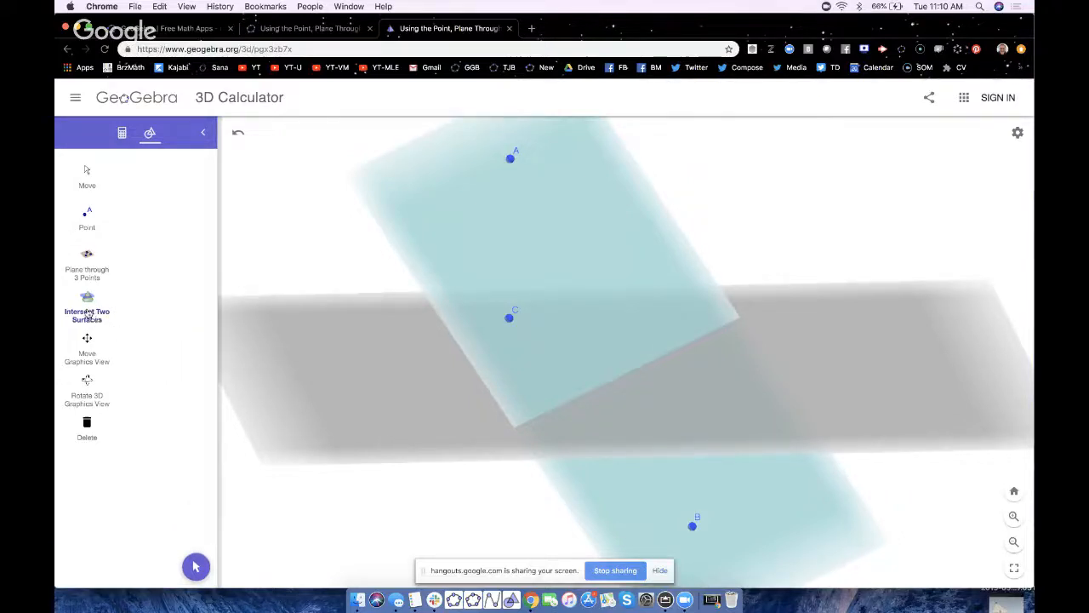
click(456, 228)
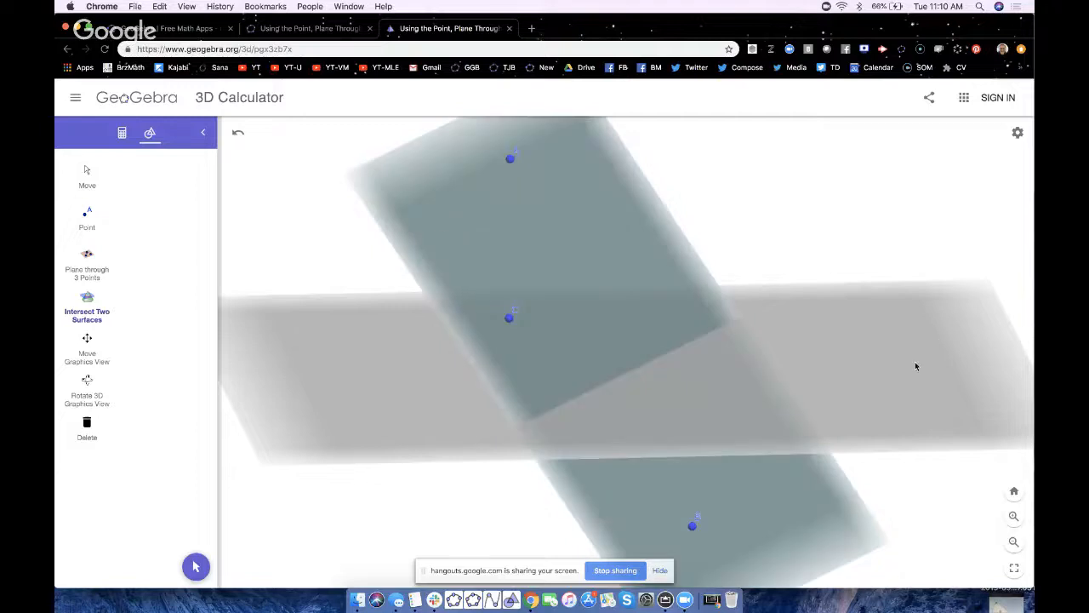
click(916, 366)
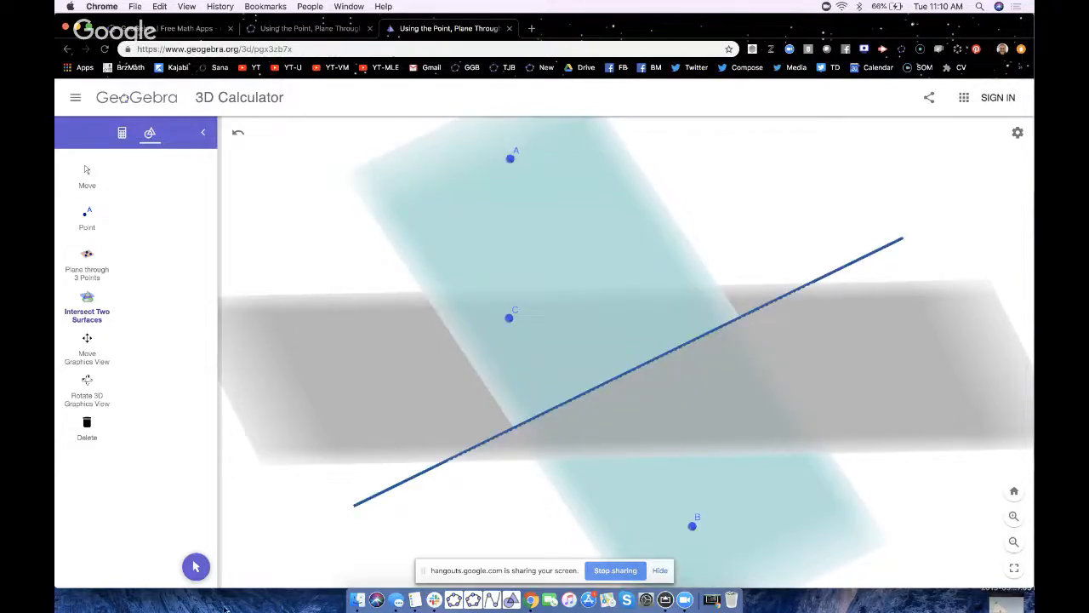
click(196, 566)
Lower point A slightly to change the teal plane and its intersection line with the gray plane
mouse_move(389, 545)
mouse_down()
mouse_move(408, 542)
mouse_move(338, 543)
mouse_move(389, 545)
mouse_up()
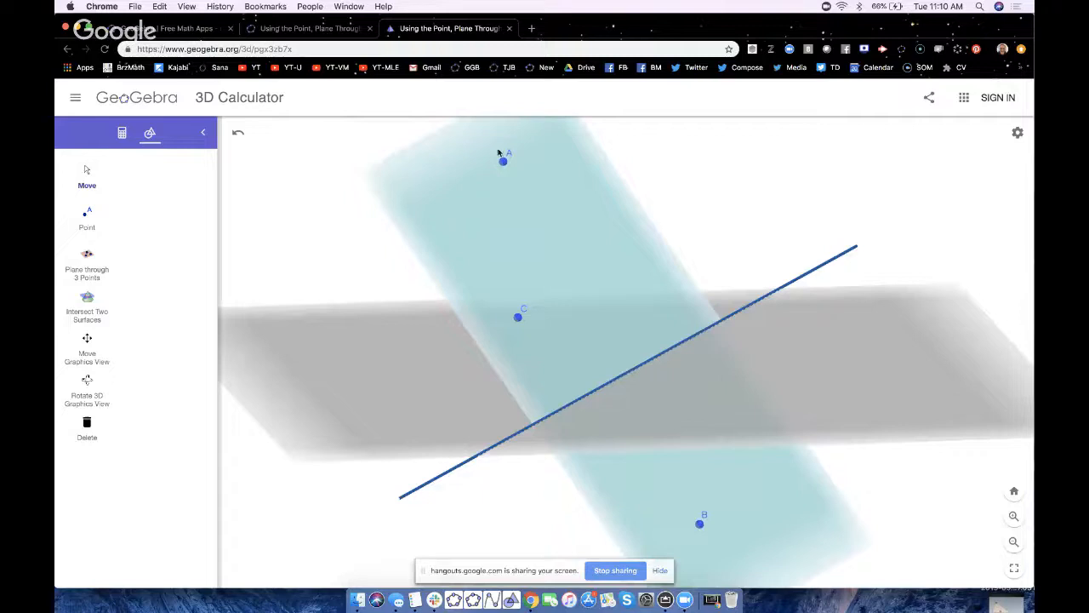
click(503, 159)
drag(503, 159, 519, 175)
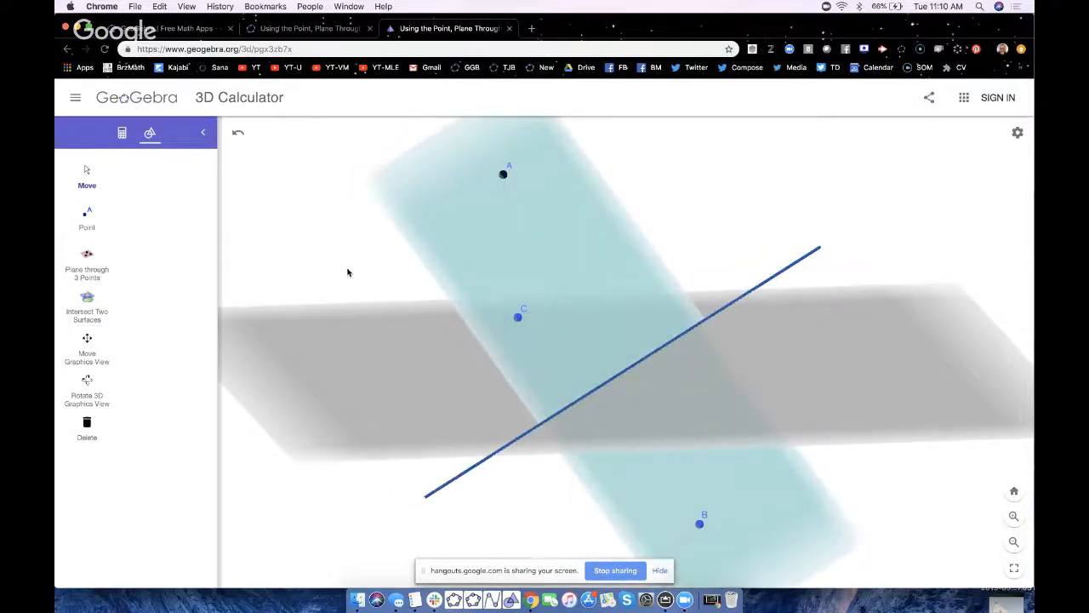
Examine the intersecting planes from other angles and shift the construction slightly within the view using Move Graphics View
mouse_move(347, 272)
mouse_down()
mouse_move(335, 265)
mouse_move(346, 275)
mouse_up()
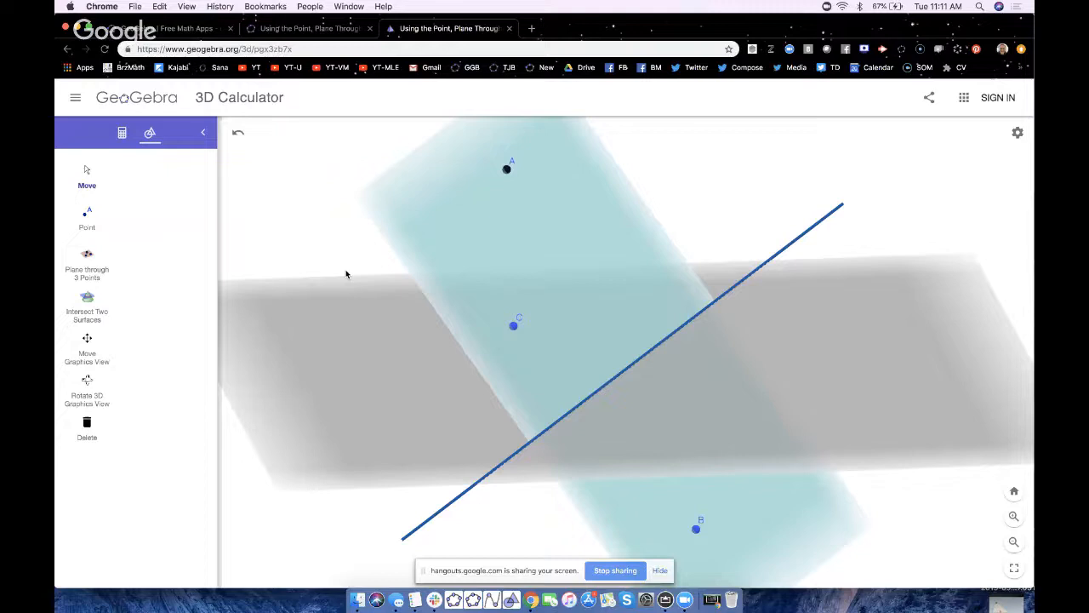
drag(338, 259, 342, 253)
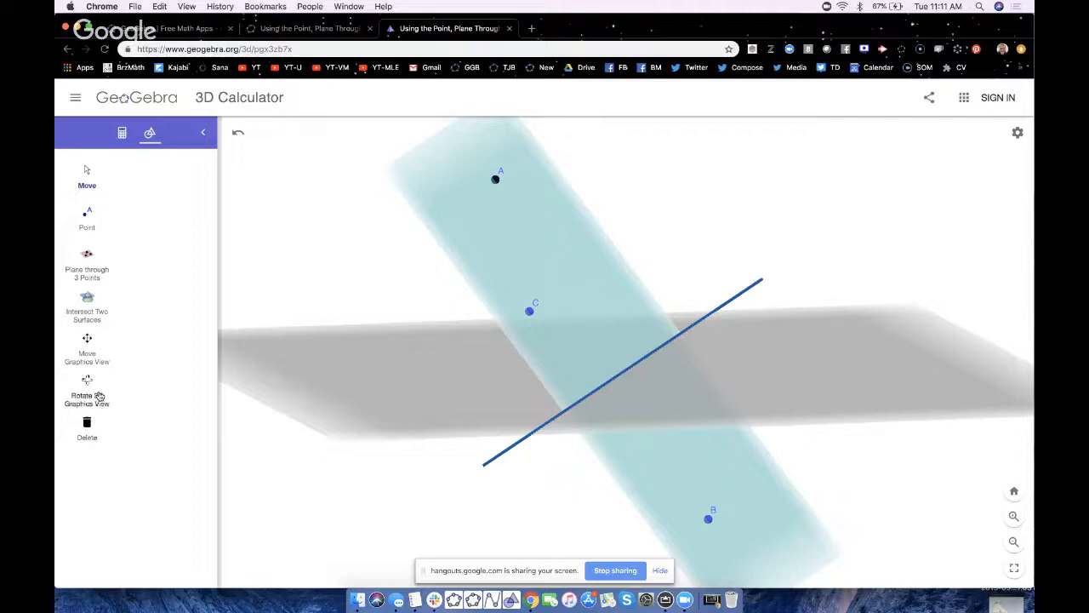
click(88, 352)
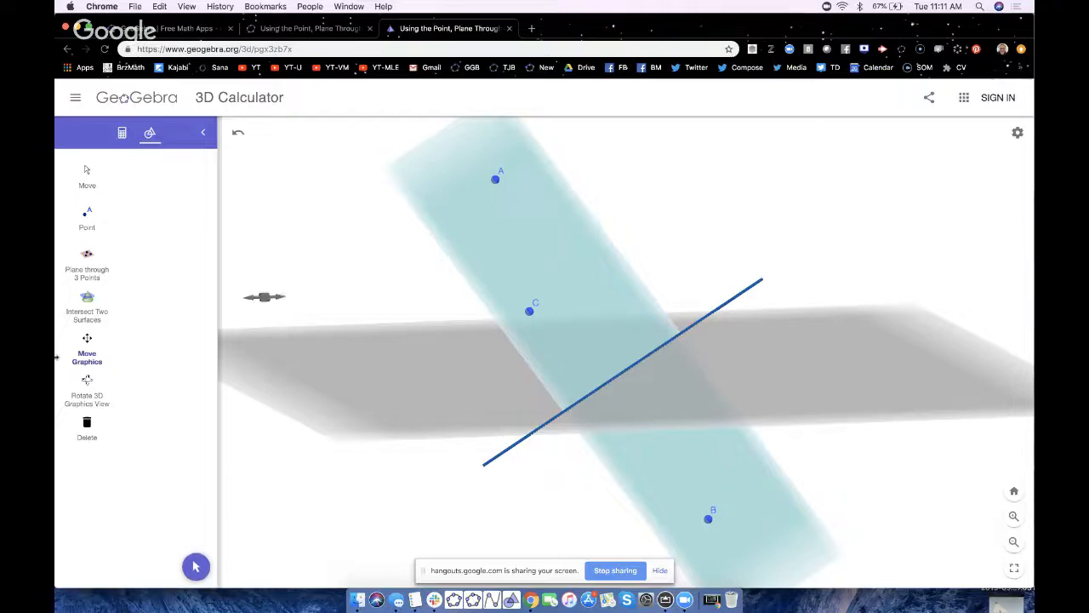
drag(323, 299, 351, 310)
click(345, 288)
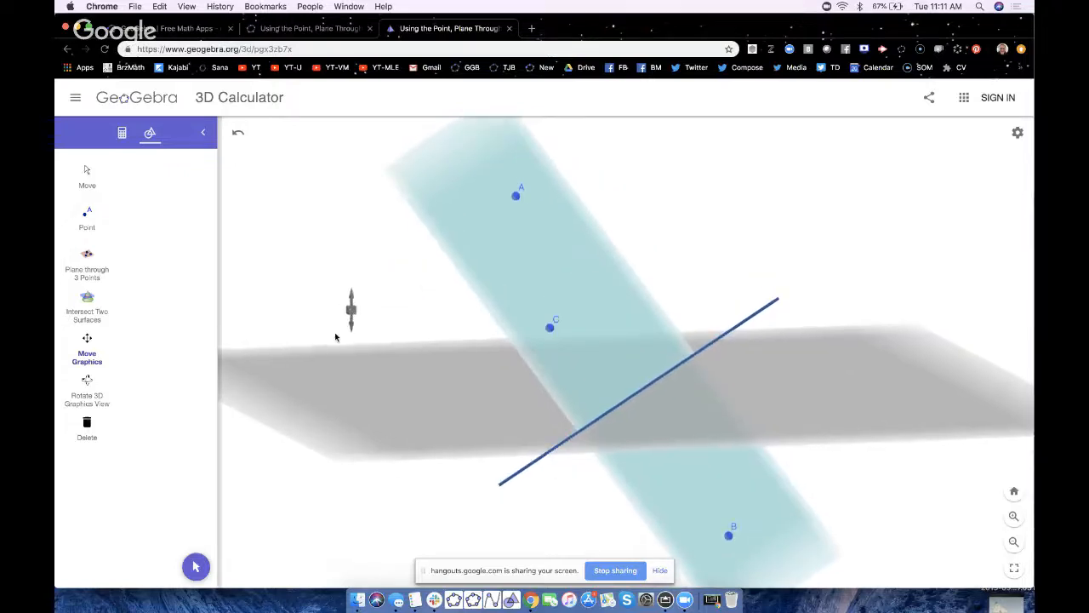
click(196, 566)
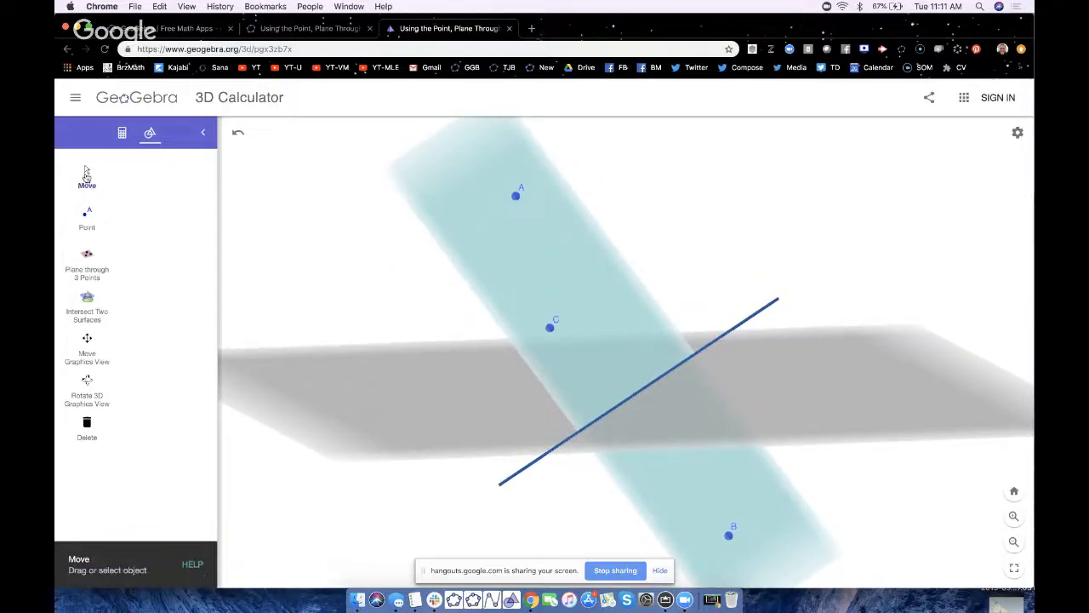
Shift the construction slightly sideways, and use Rotate 3D Graphics View to examine the two planes and their intersection line from several angles
click(332, 285)
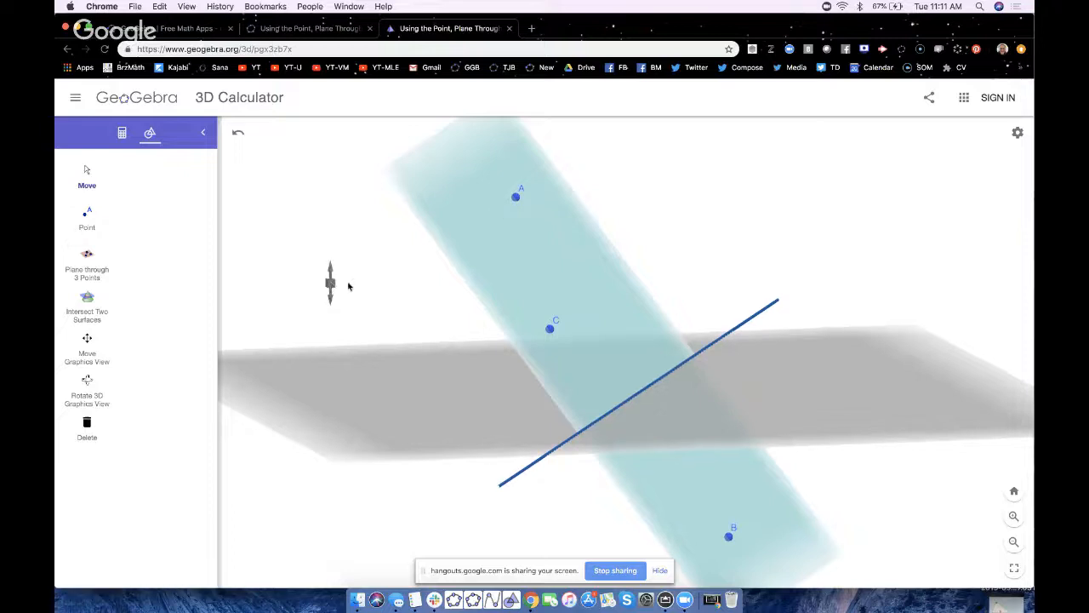
drag(347, 285, 373, 289)
click(87, 387)
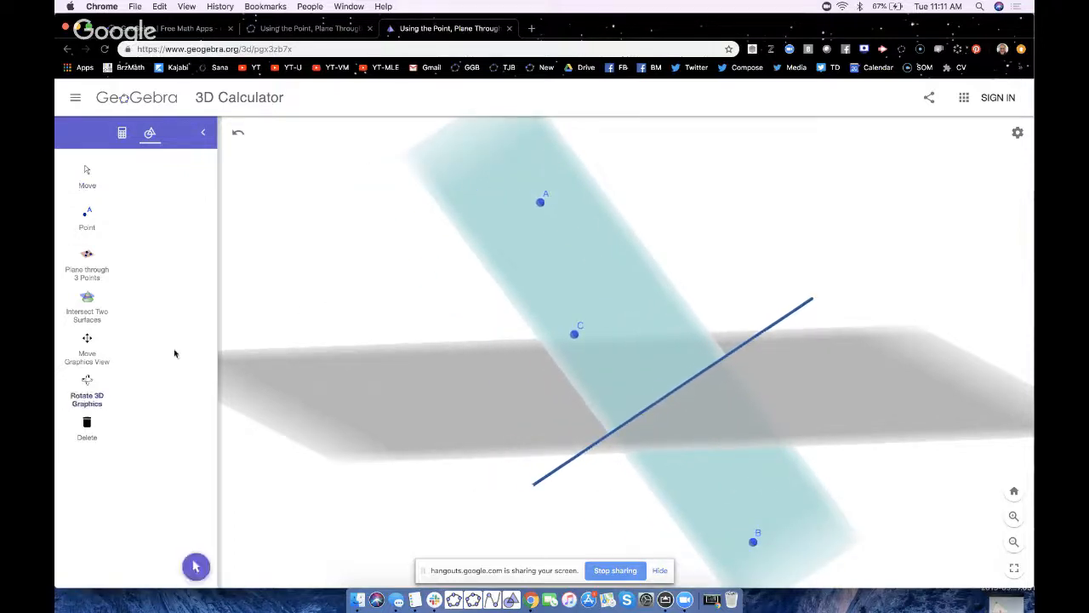
drag(286, 303, 238, 309)
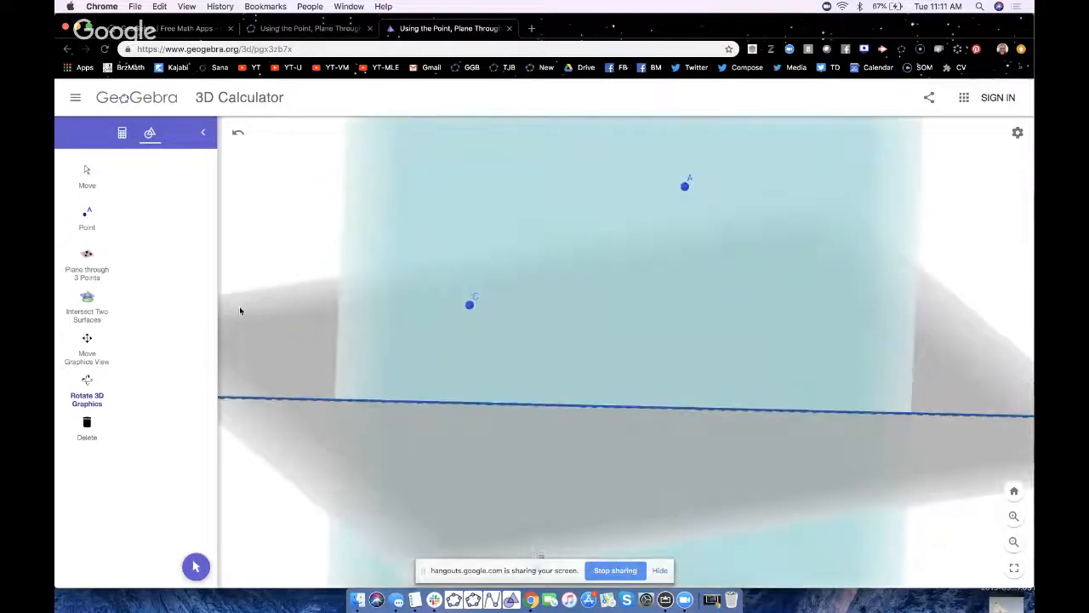
drag(401, 211, 427, 201)
drag(308, 278, 157, 364)
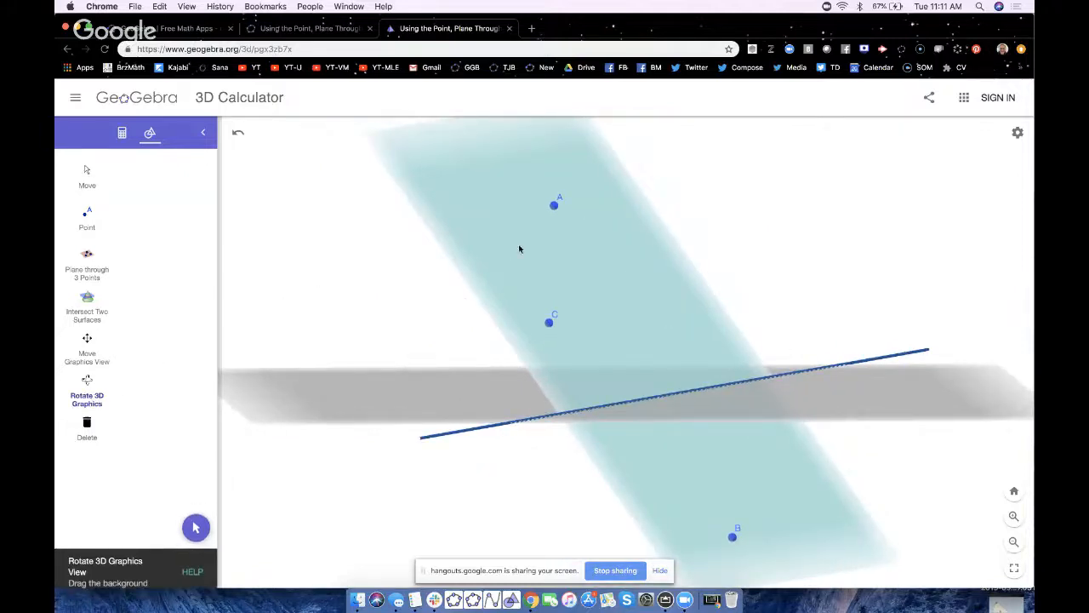
mouse_move(518, 246)
mouse_down()
mouse_move(537, 256)
mouse_move(550, 247)
mouse_move(519, 257)
mouse_up()
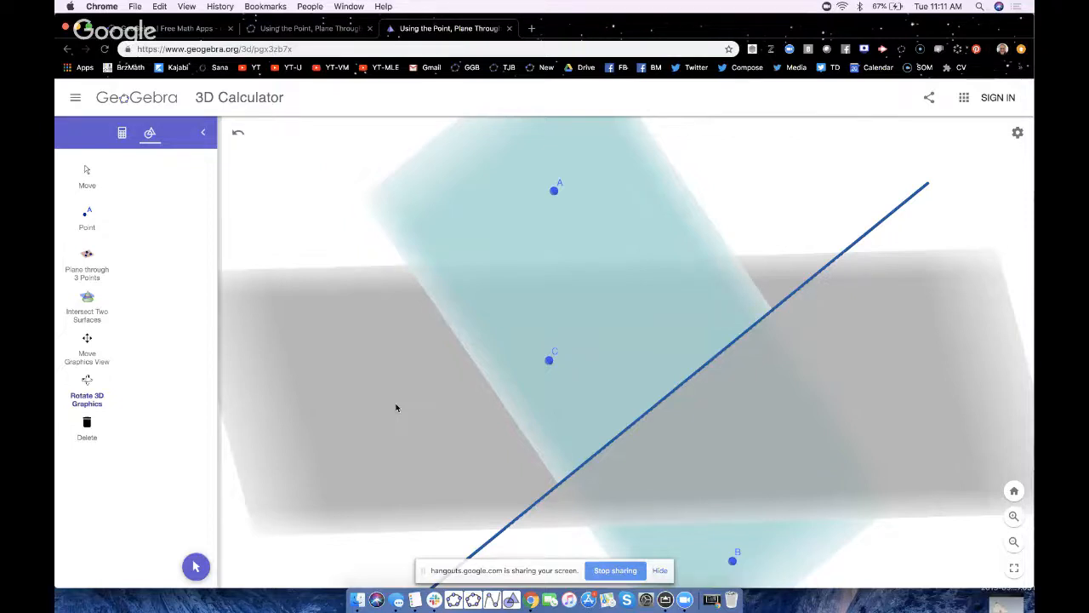
drag(396, 407, 395, 399)
Delete point A from the construction and stop sharing the screen
click(89, 435)
click(555, 196)
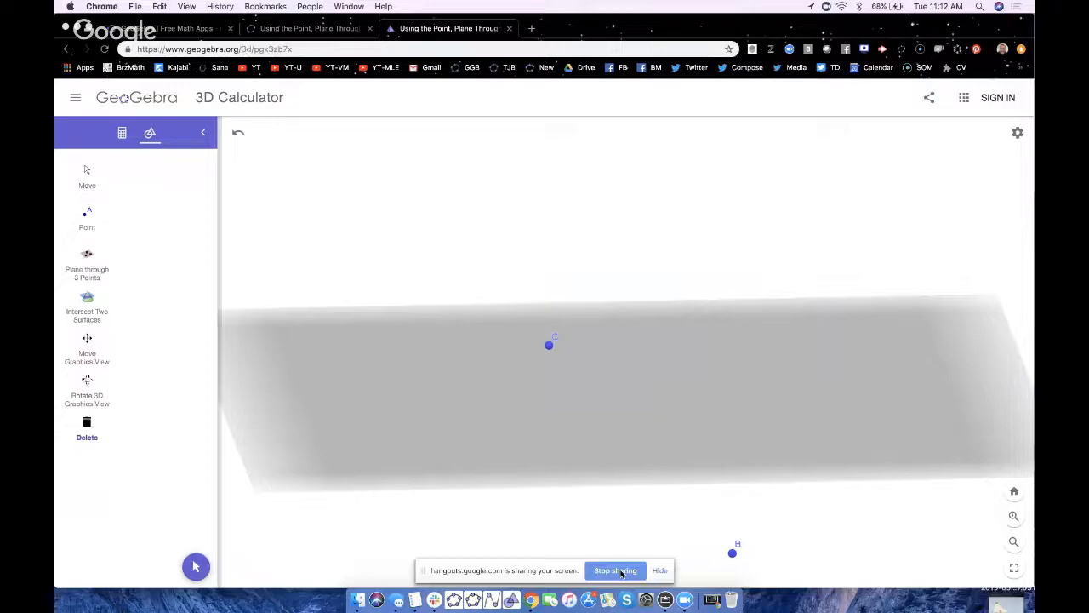
click(615, 570)
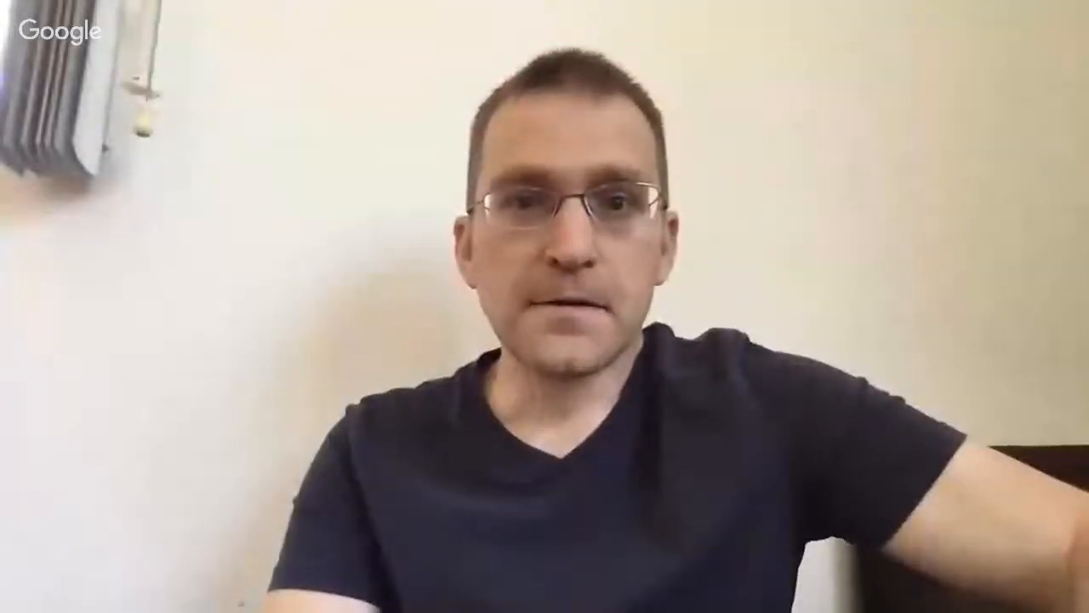